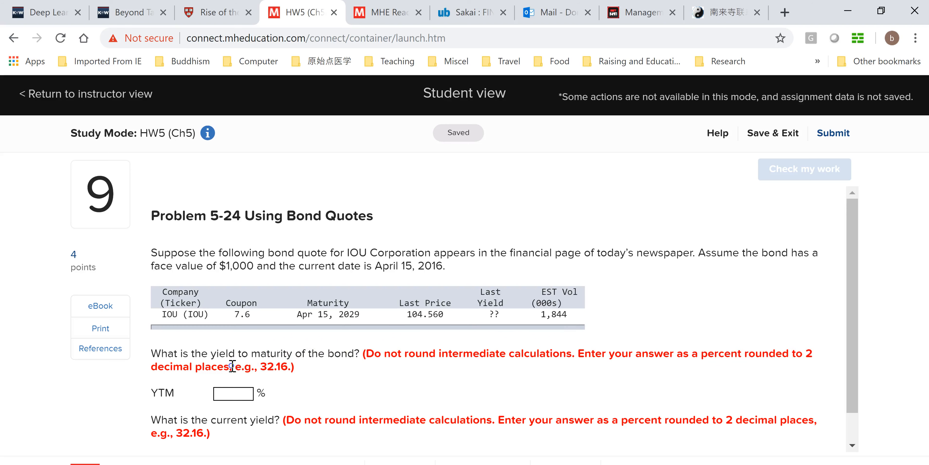
Review the bond quote problem, then start a new Excel workbook and label cell A1 "Maturity".
mouse_move(858, 291)
mouse_down()
mouse_move(862, 327)
mouse_move(863, 303)
mouse_up()
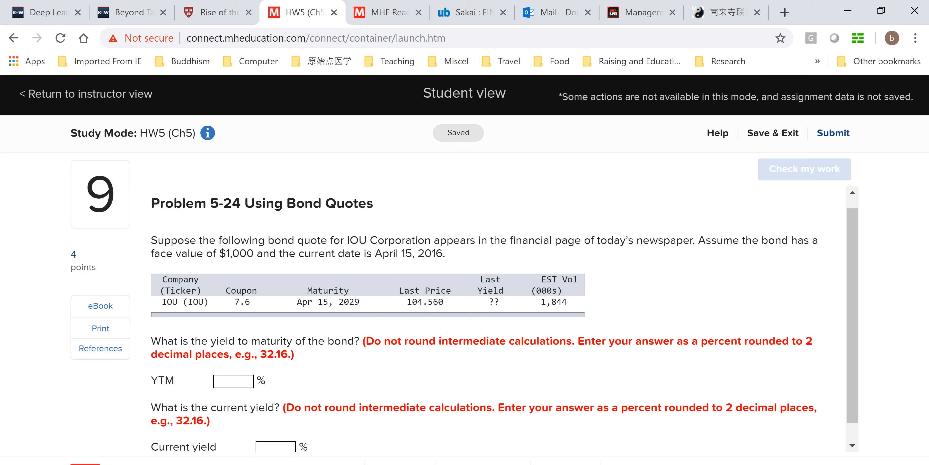
click(653, 429)
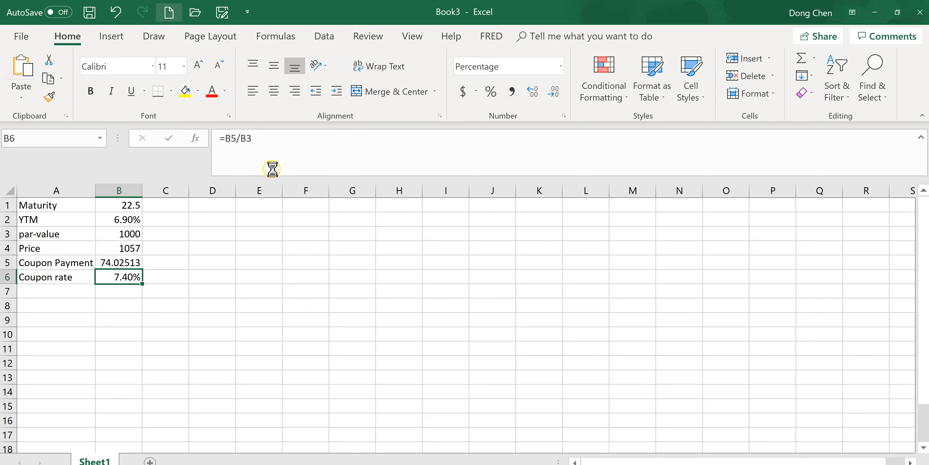
text(Maturity)
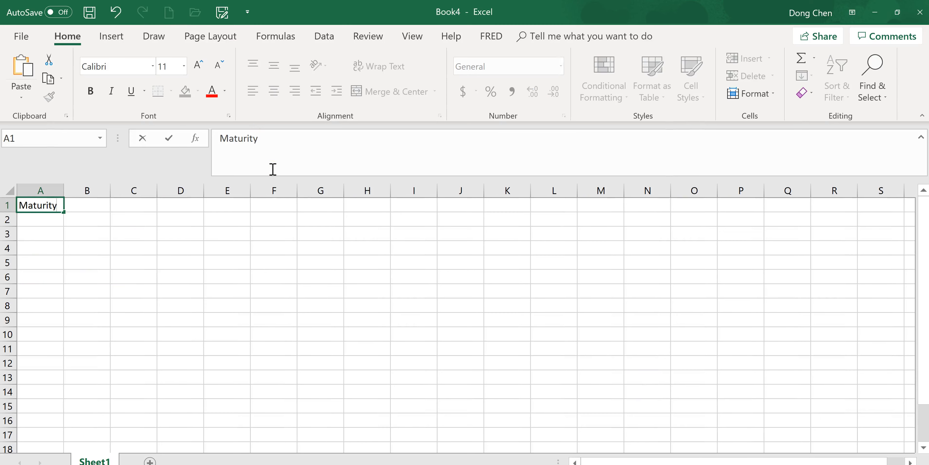
key(Tab)
Consult the bond's dates in the HW5 (Ch5) problem in Chrome and enter 13 as the maturity in cell B1 in Excel.
key(alt+Tab)
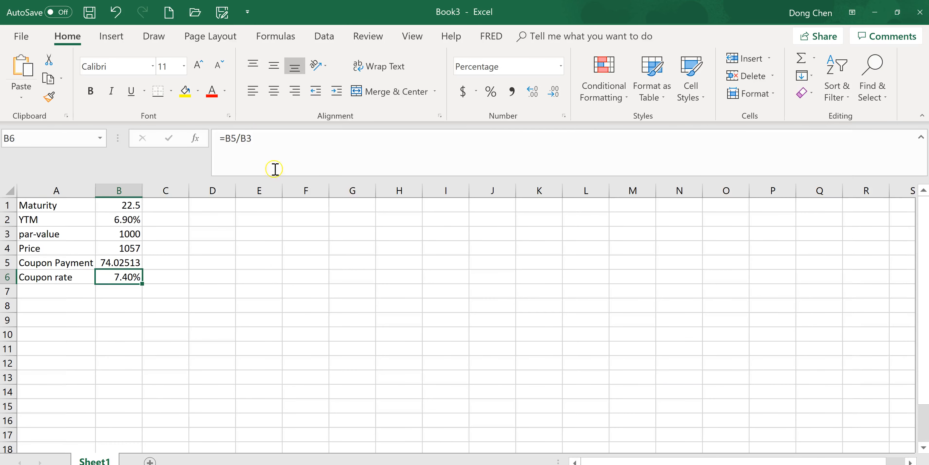
key(alt+Tab)
mouse_move(302, 464)
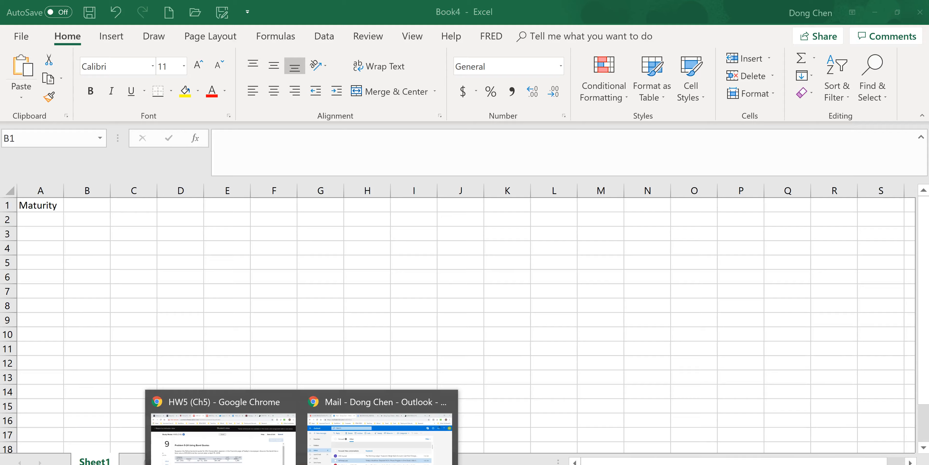
click(231, 436)
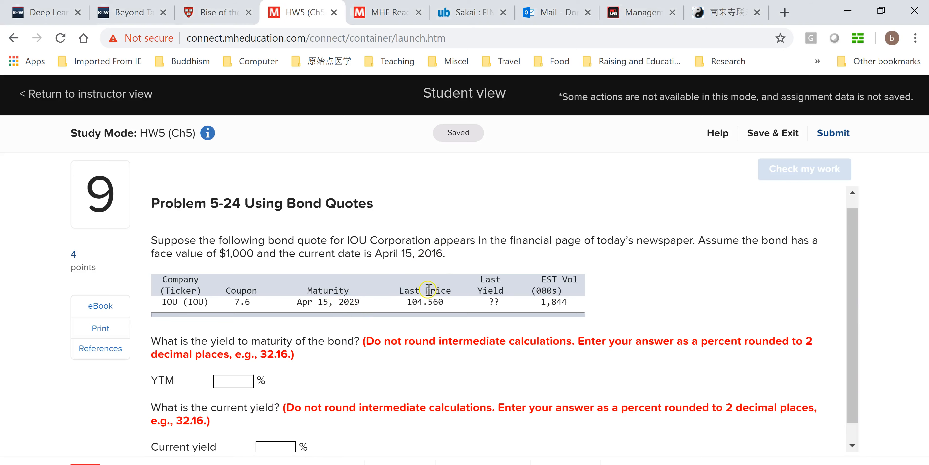
key(alt+Tab)
text(1)
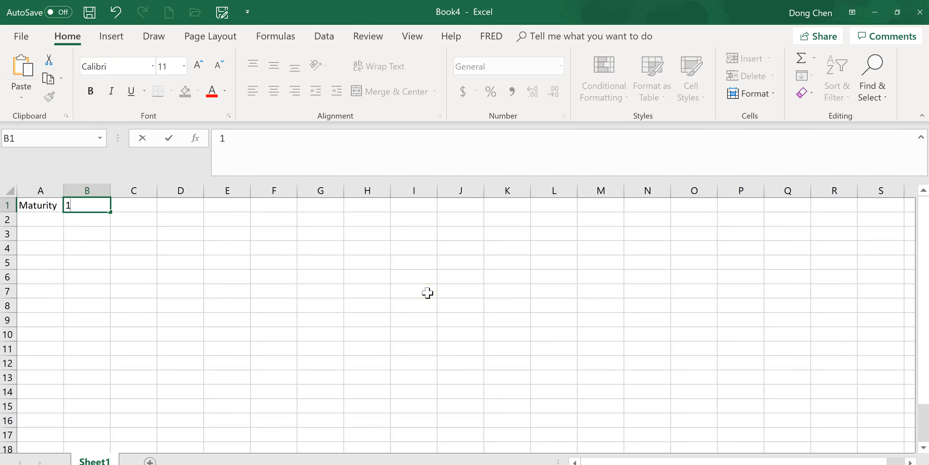
click(51, 218)
Look up the coupon in the bond quote and enter "Coupon rate" in A2 with 7.6% in B2 of the Excel sheet.
key(alt+Tab)
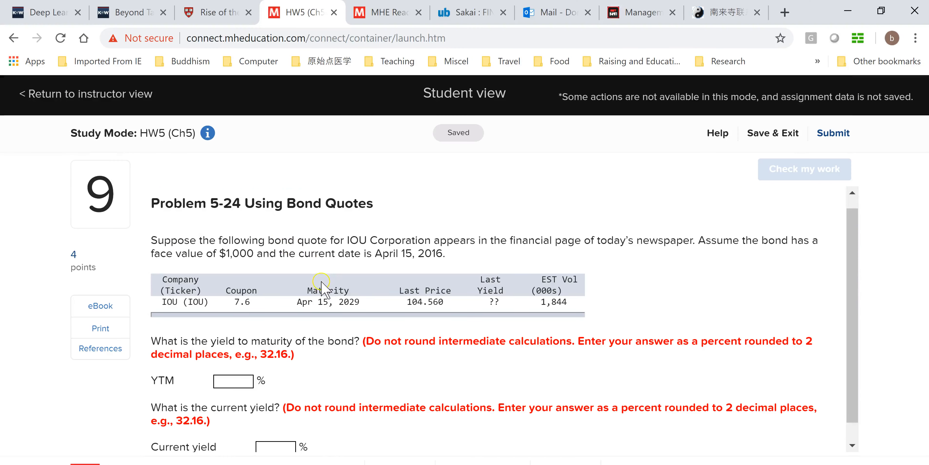
key(alt+Tab)
text(Coupon rate)
key(Tab)
text(7.6%)
key(Return)
Enter "Par value" in A3 and 1000 in B3, and check the amount against the face value in the Chrome problem.
key(alt+Tab)
key(alt+Tab)
text(Par)
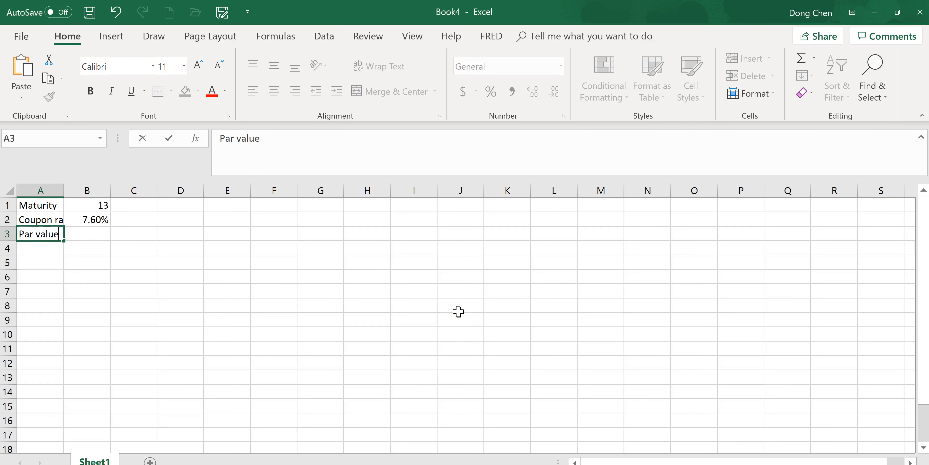
key(Tab)
text(1000)
key(Return)
key(alt+Tab)
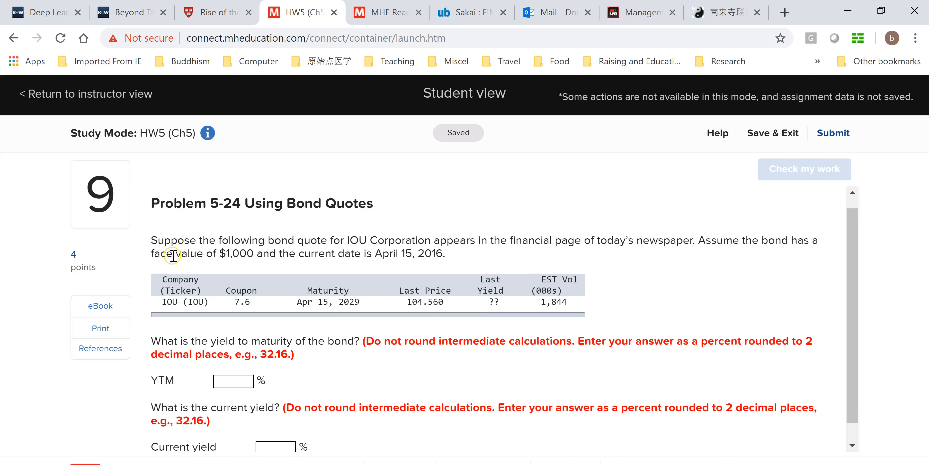
key(alt+Tab)
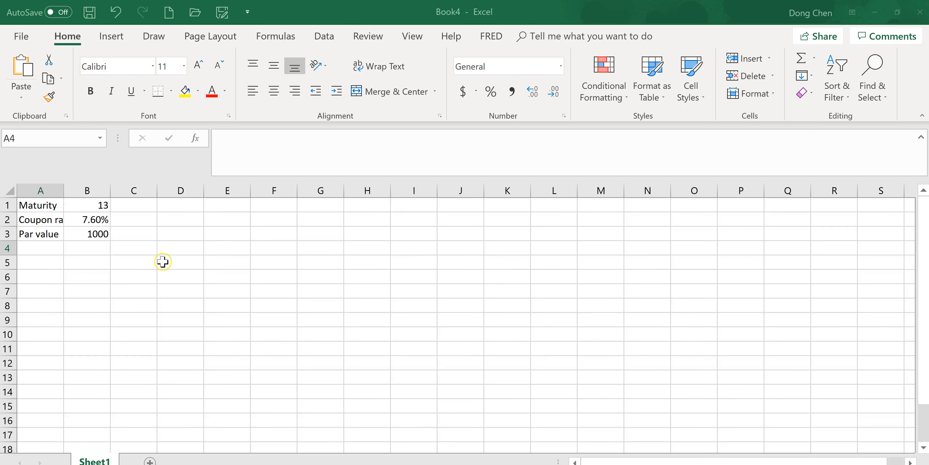
key(alt+Tab)
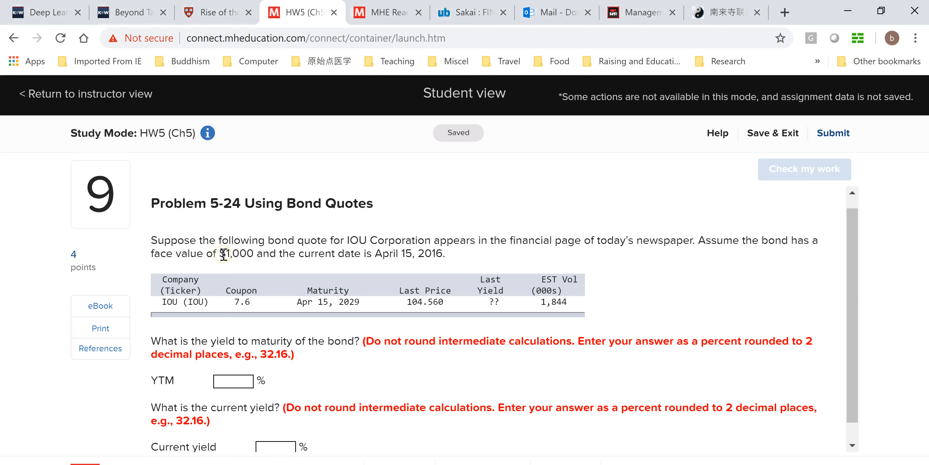
click(239, 253)
key(alt+Tab)
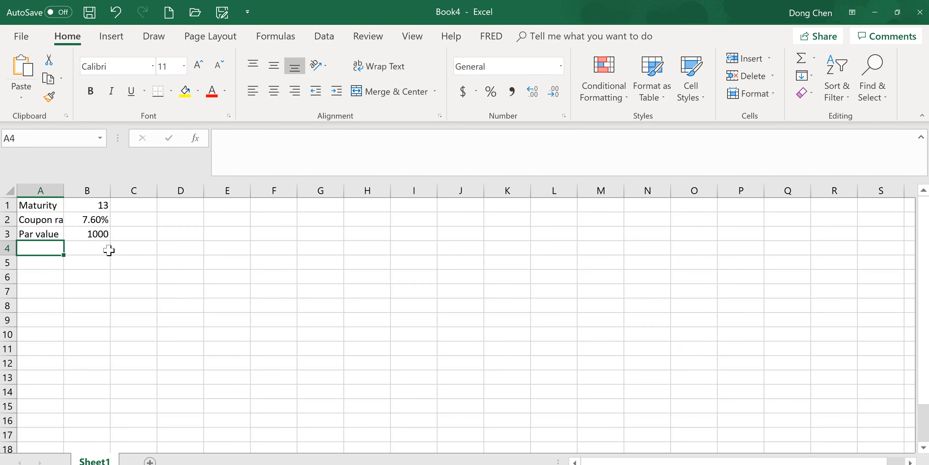
Enter the label "Semi-annual coupon payment" in cell A4.
text(C)
key(BackSpace)
key(BackSpace)
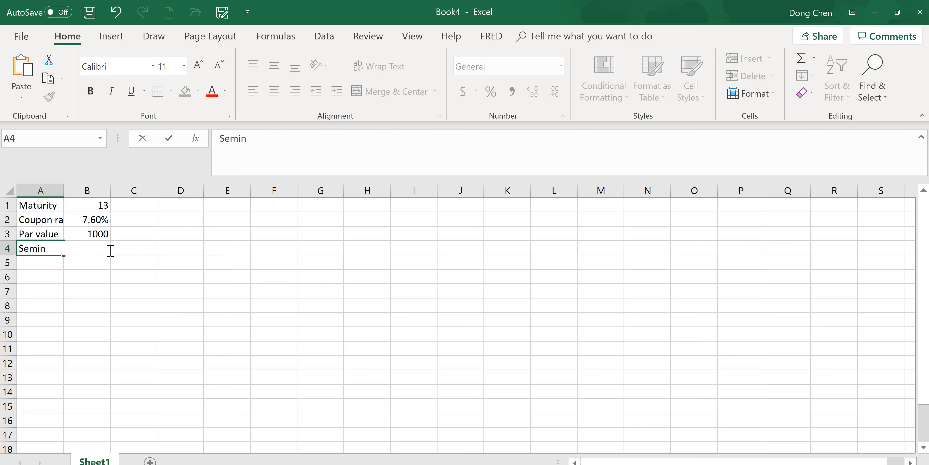
text(Semi-annual coupo)
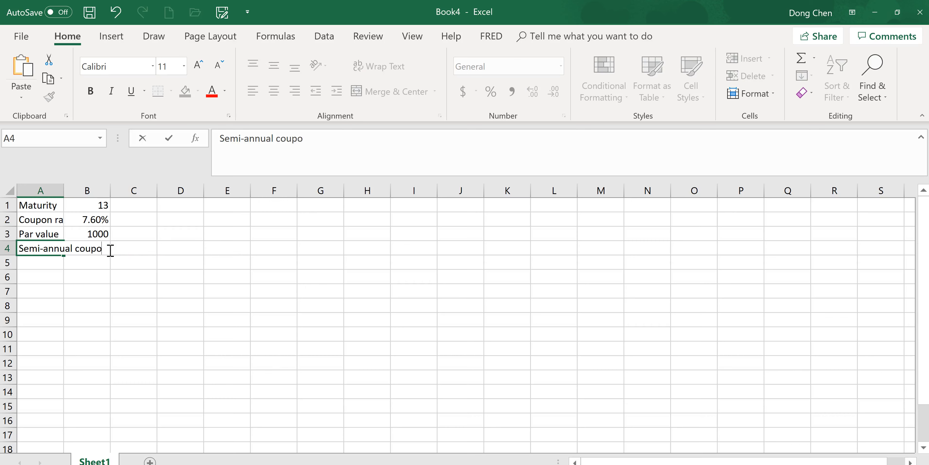
text(n payment)
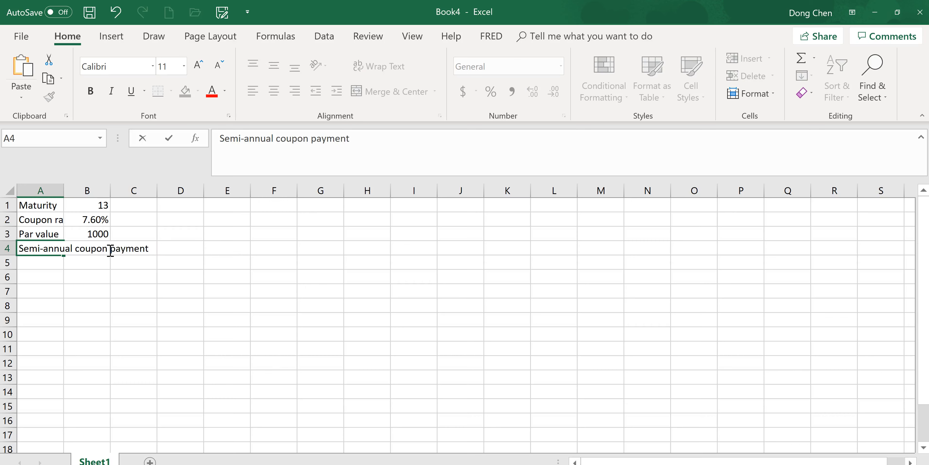
key(Return)
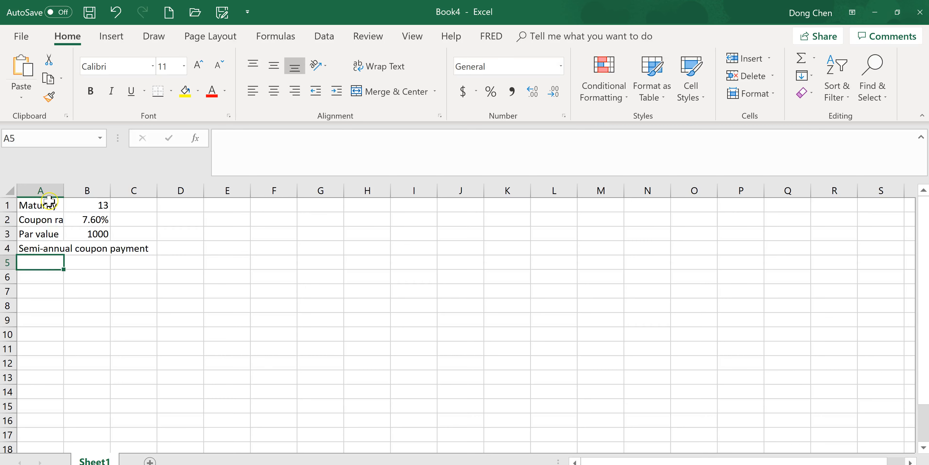
Auto-fit the width of column A to its longest label.
click(53, 190)
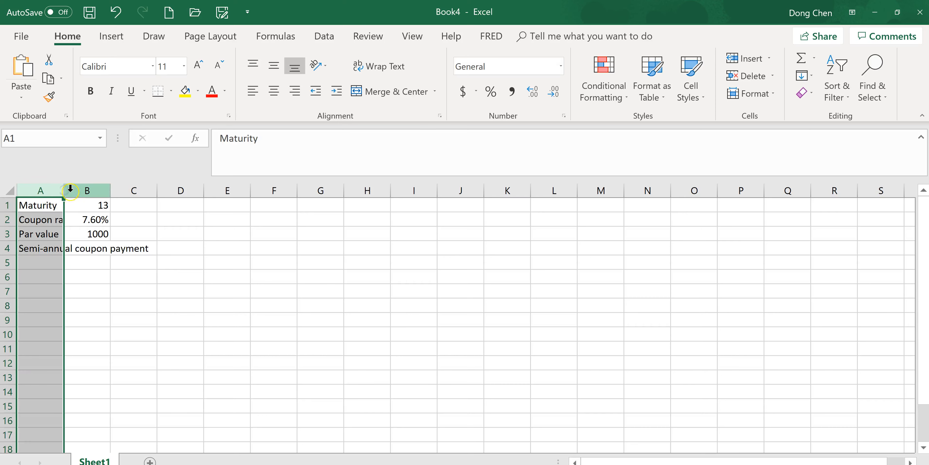
click(60, 190)
click(114, 318)
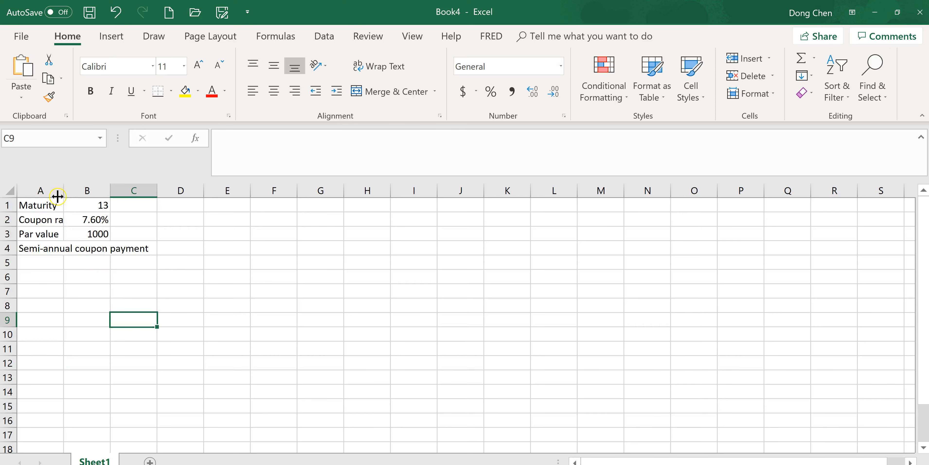
click(47, 187)
double_click(65, 189)
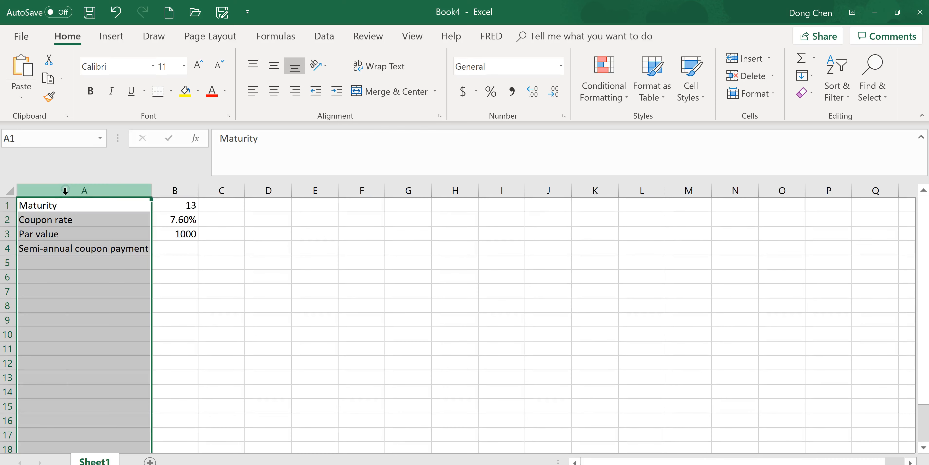
Calculate the semi-annual coupon payment in B4 with the formula =B2*B3/2.
click(183, 249)
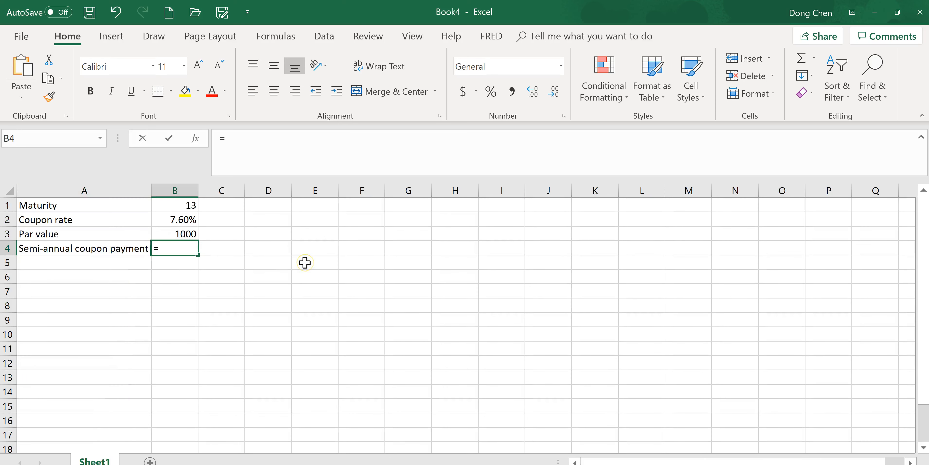
text(=)
click(187, 219)
text(*)
click(193, 233)
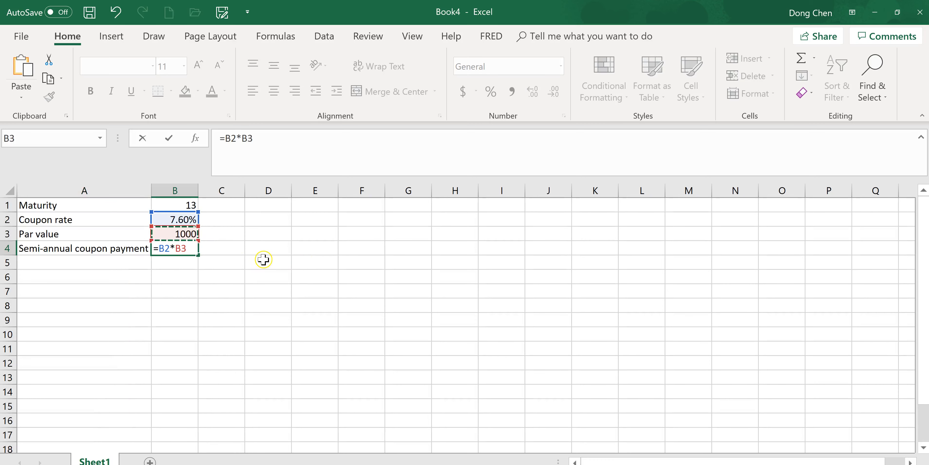
text(/)
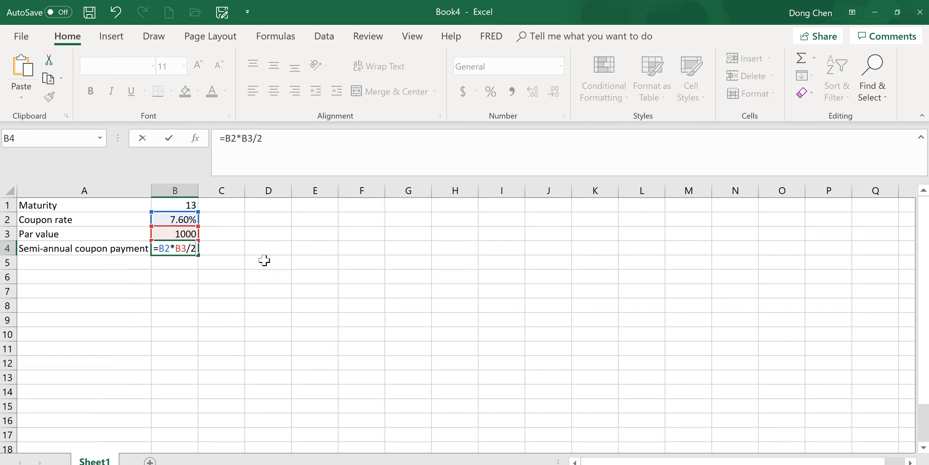
text(2)
key(Return)
Consult the bond quote in Chrome and enter the label "Price" in cell A5 of the Excel sheet.
key(alt+Tab)
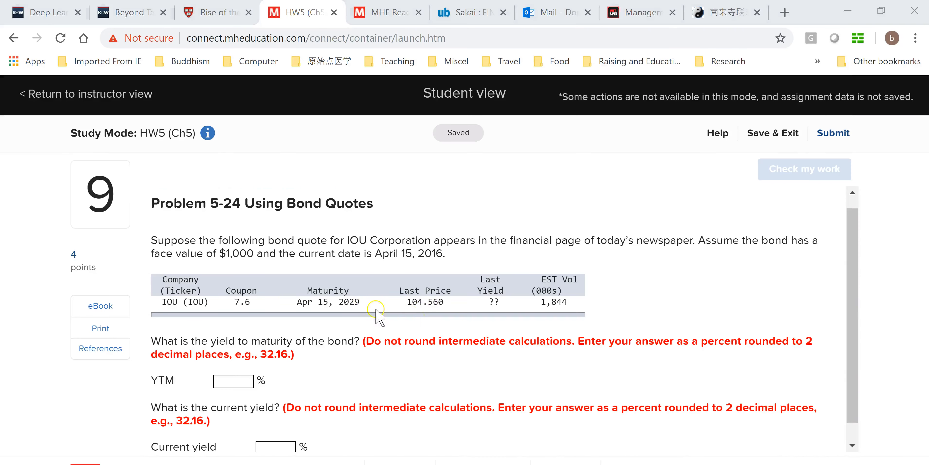
key(alt+Tab)
click(76, 264)
text(Price)
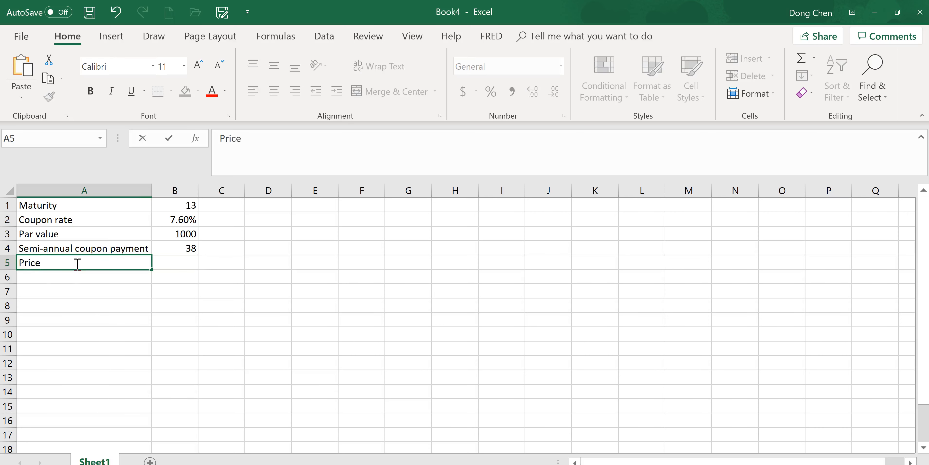
key(Tab)
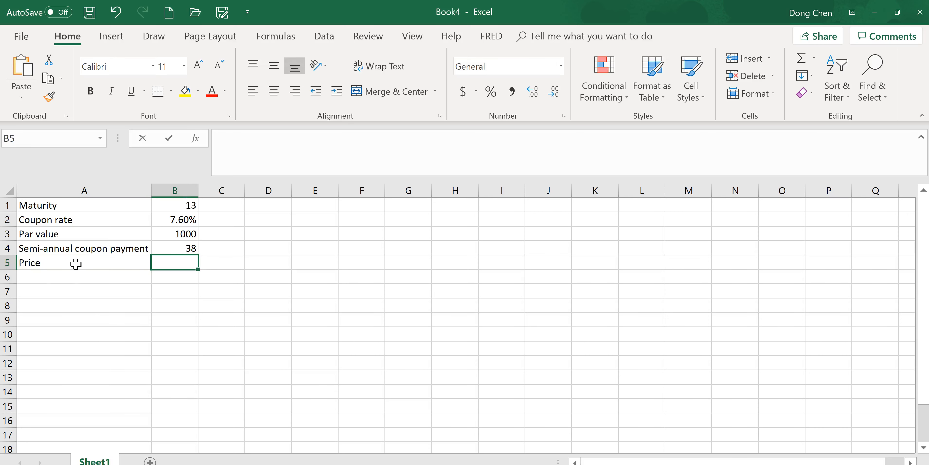
Look up the quoted last price in Chrome and calculate the bond price in B5 with the formula =104.56/100*B3.
text(=10)
key(alt+Tab)
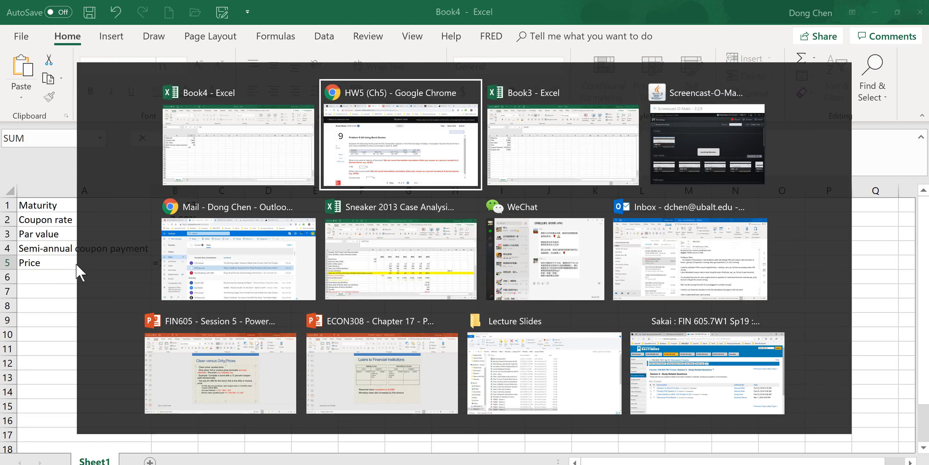
key(alt+Tab)
text(4)
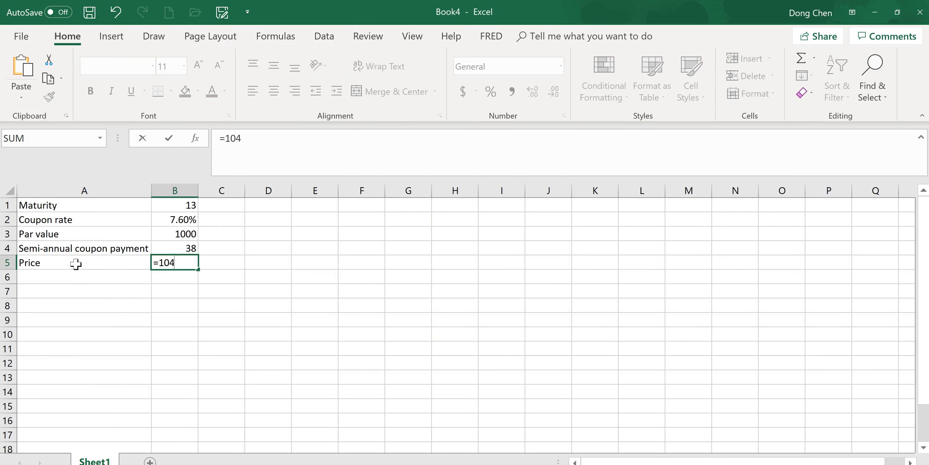
key(alt+Tab)
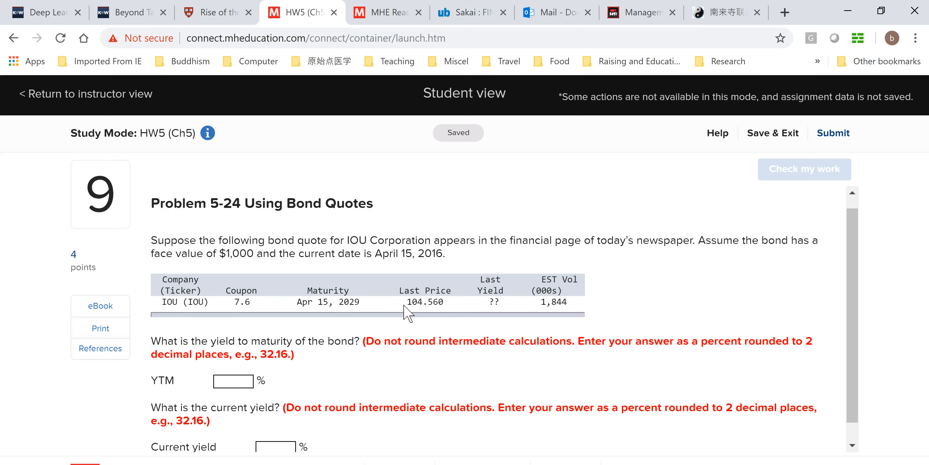
key(alt+Tab)
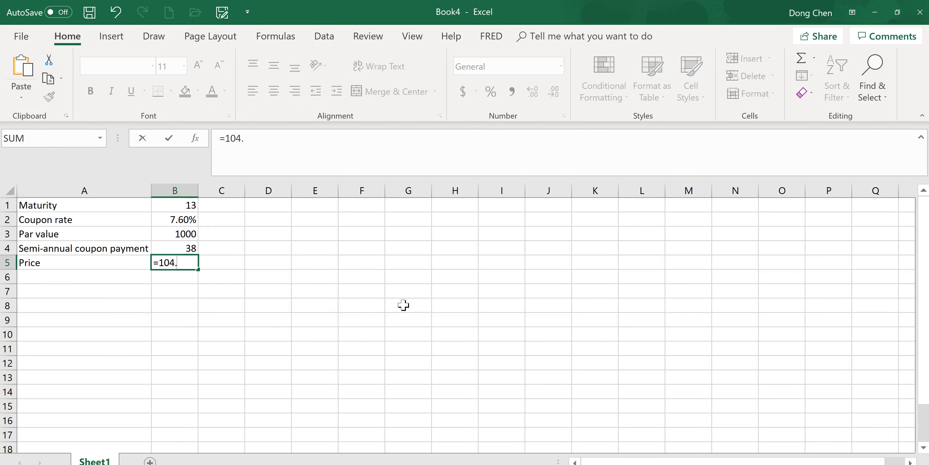
text(/100*)
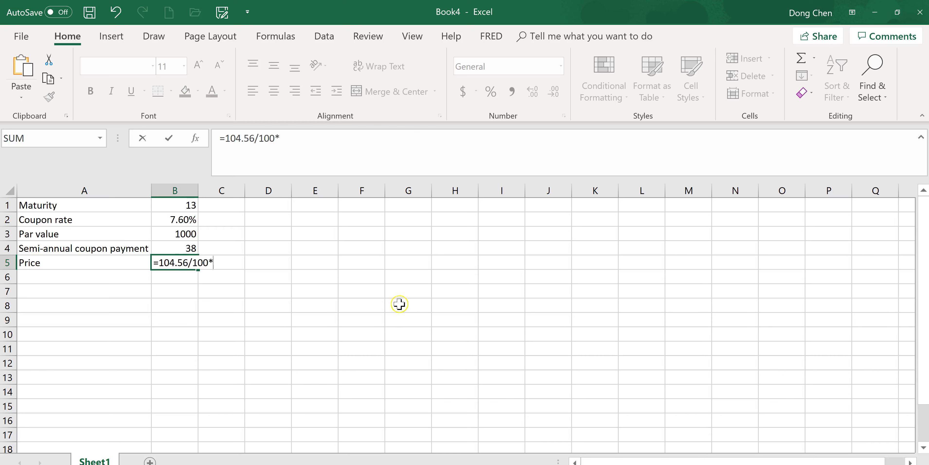
click(193, 234)
key(Return)
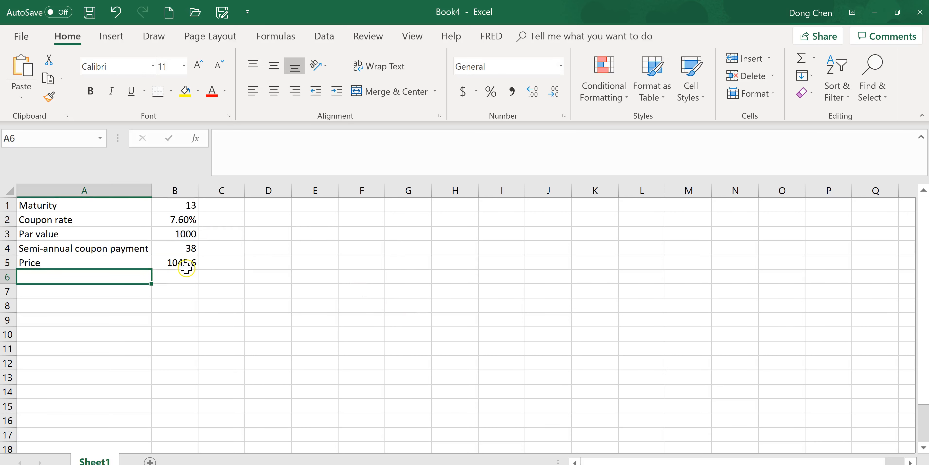
Return to the homework problem in Chrome and review the yield to maturity question.
key(alt+Tab)
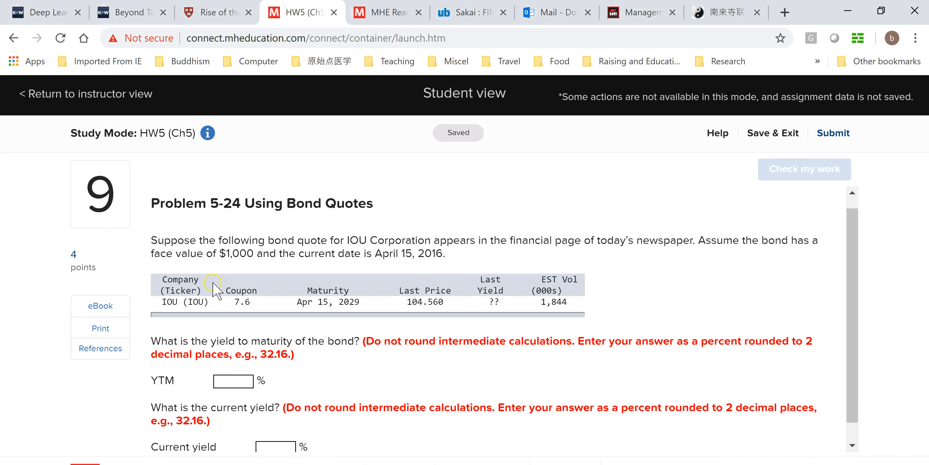
key(alt+Tab)
key(alt+Tab)
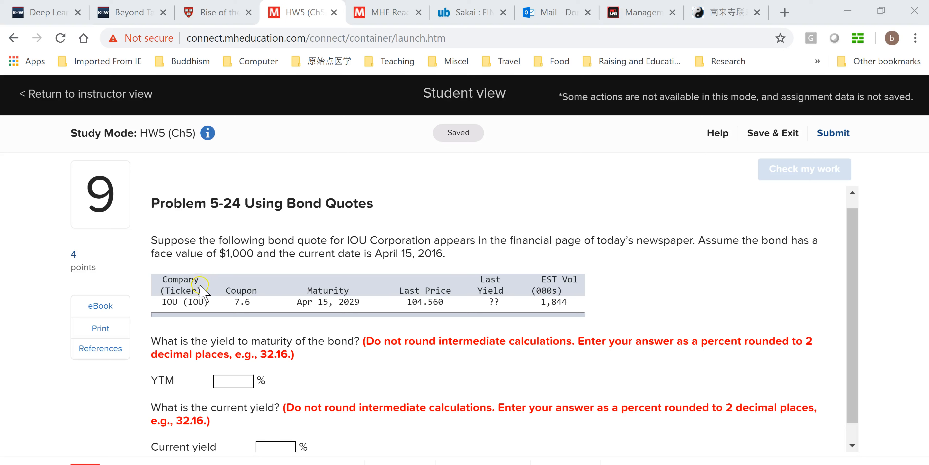
click(198, 348)
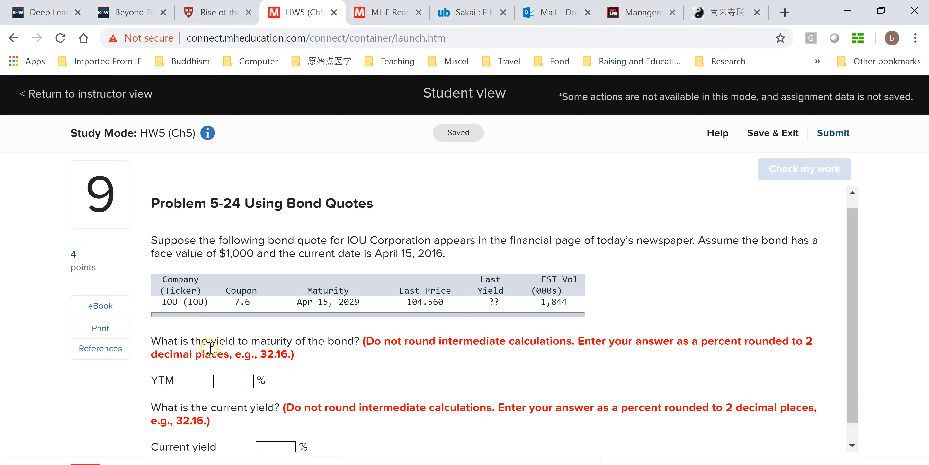
Switch to Excel and enter the label "YTM" in cell A6.
key(alt+Tab)
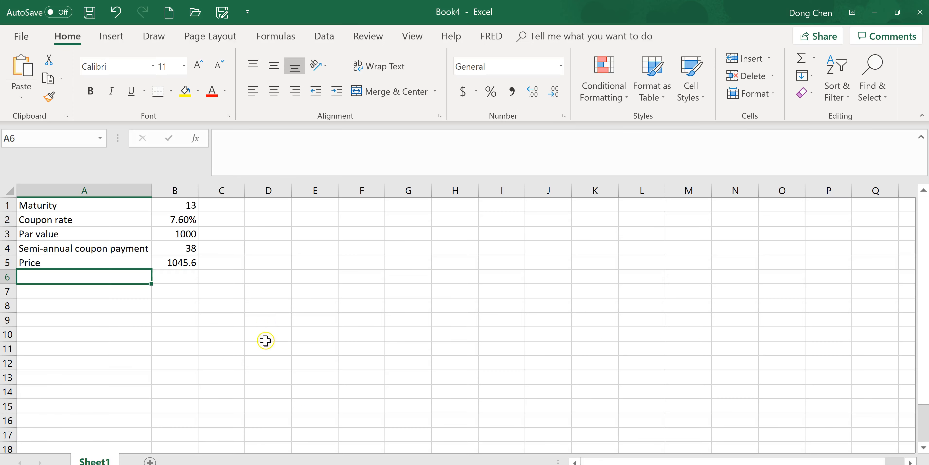
text(YTM)
key(Tab)
Calculate the annual yield to maturity in B6 with the formula =RATE(B1*2,B4,-B5,B3)*2.
text(=)
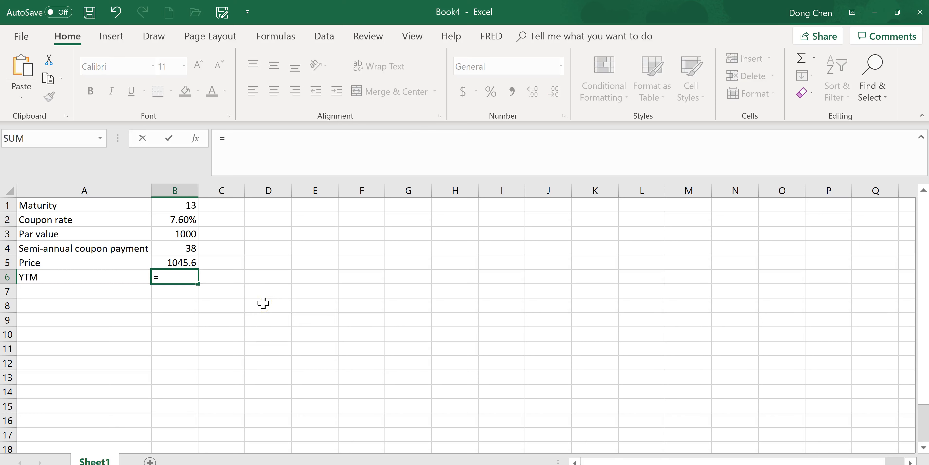
text(rate()
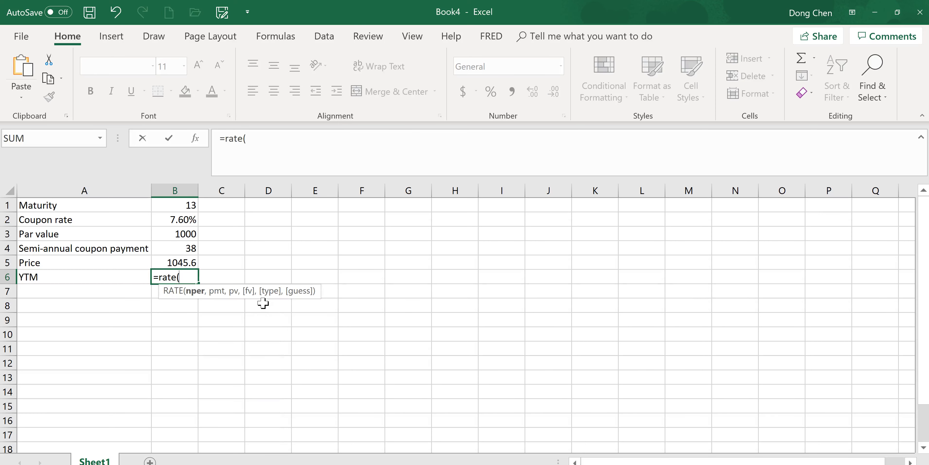
click(189, 295)
click(188, 206)
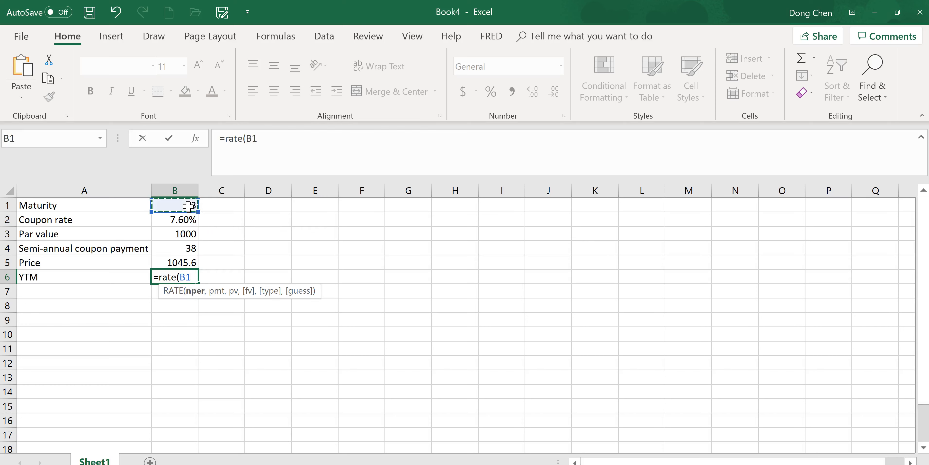
text(*2)
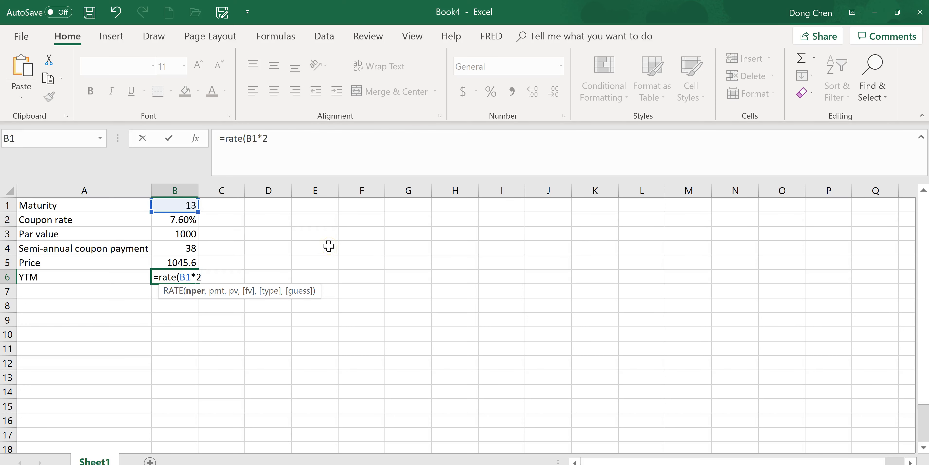
text(,)
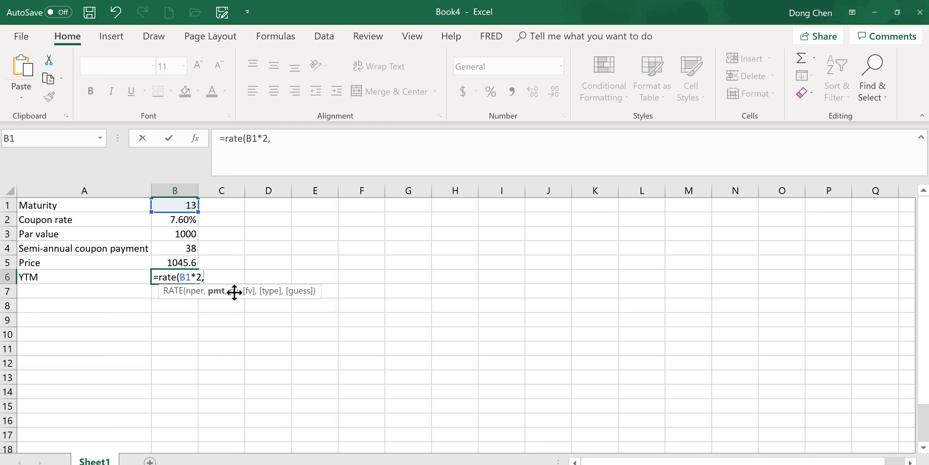
click(216, 291)
click(180, 252)
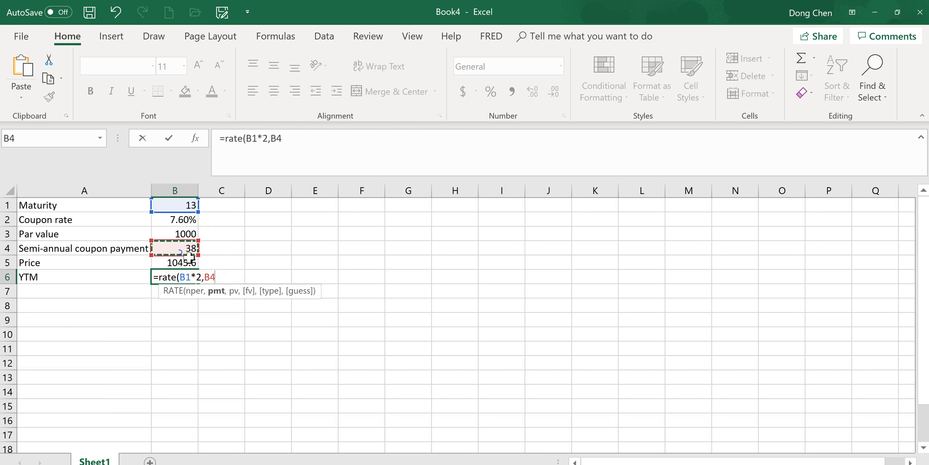
text(,-)
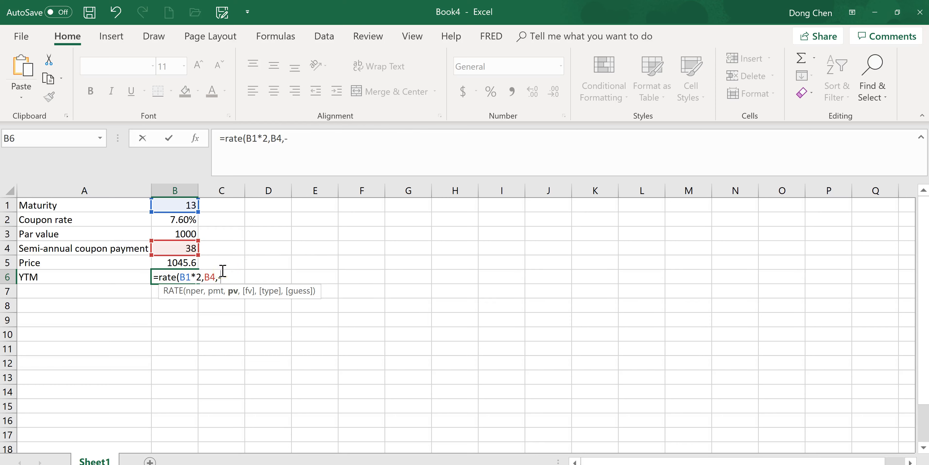
click(188, 262)
text(,)
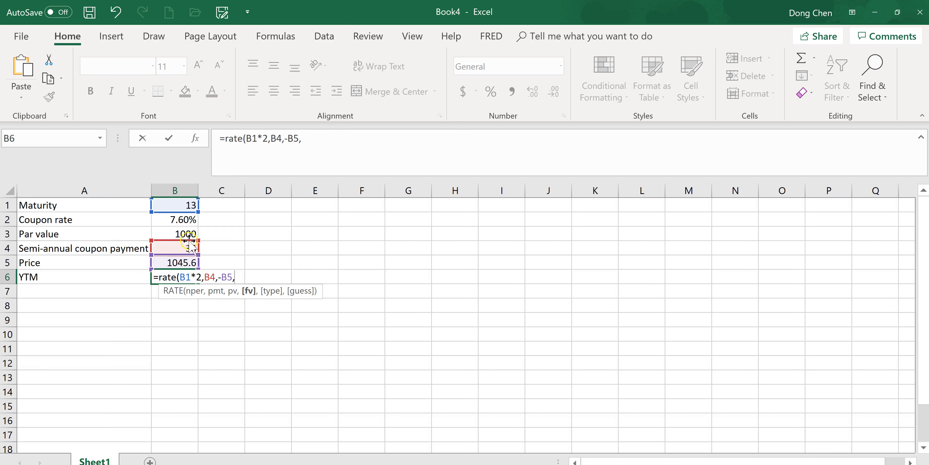
click(186, 234)
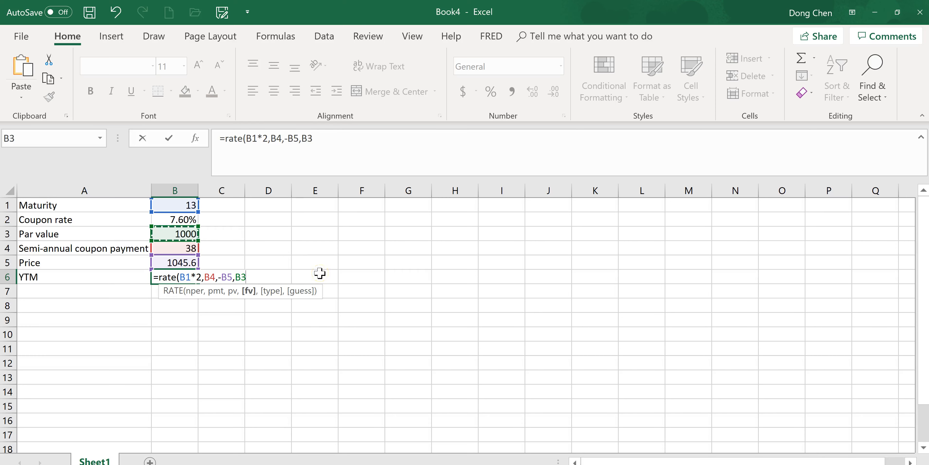
text()*2)
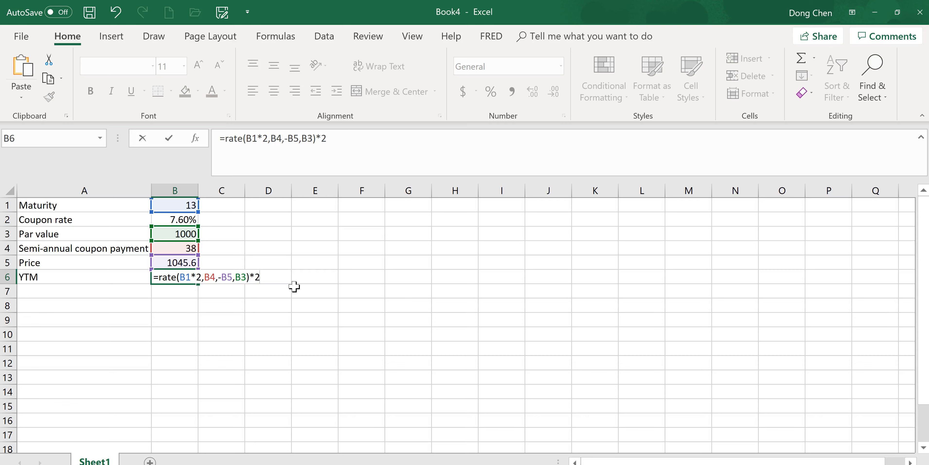
key(Return)
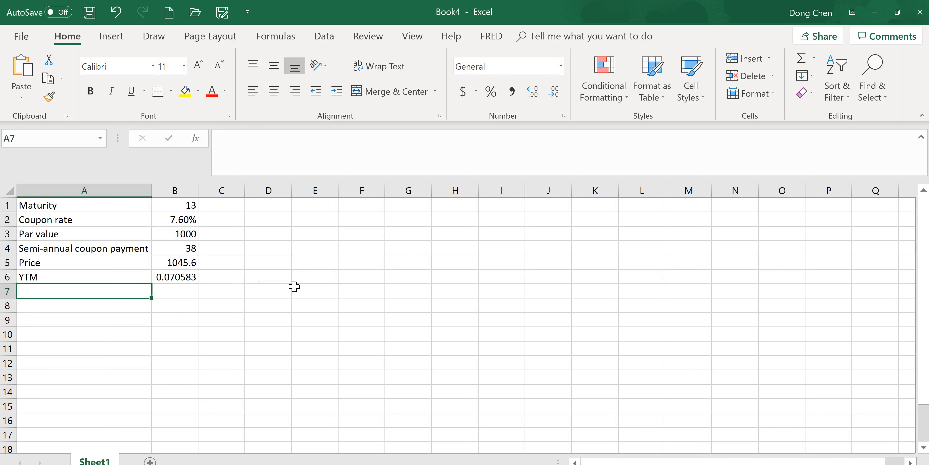
Format the yield to maturity cell B6 as a percentage with two decimal places.
click(179, 277)
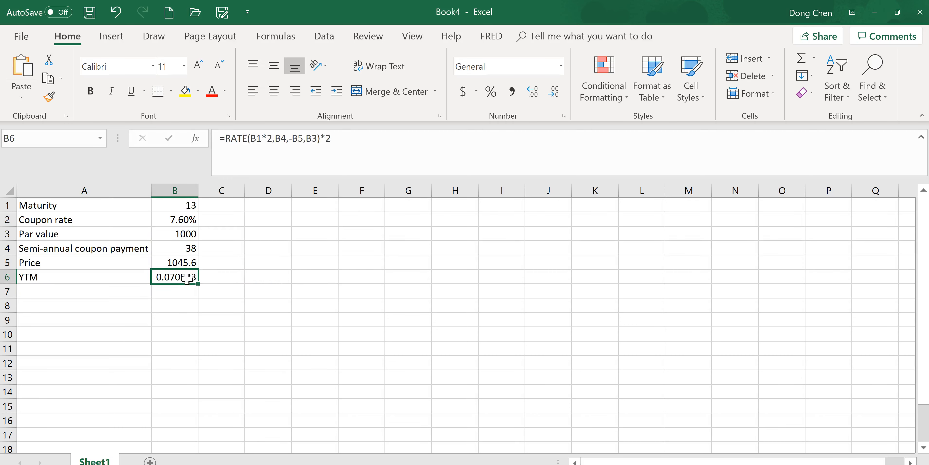
right_click(188, 278)
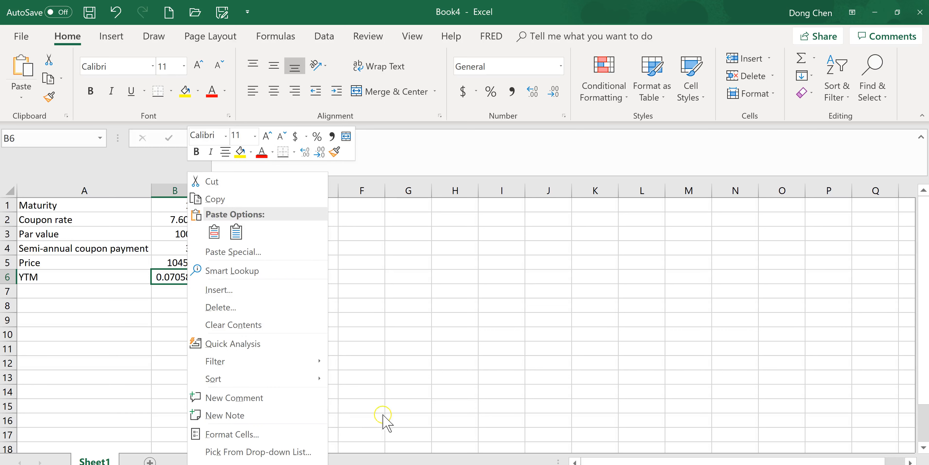
click(254, 427)
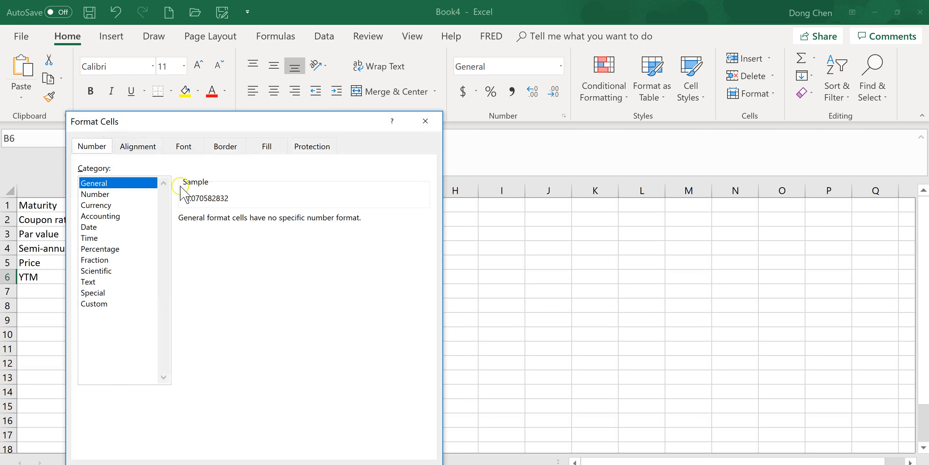
click(106, 248)
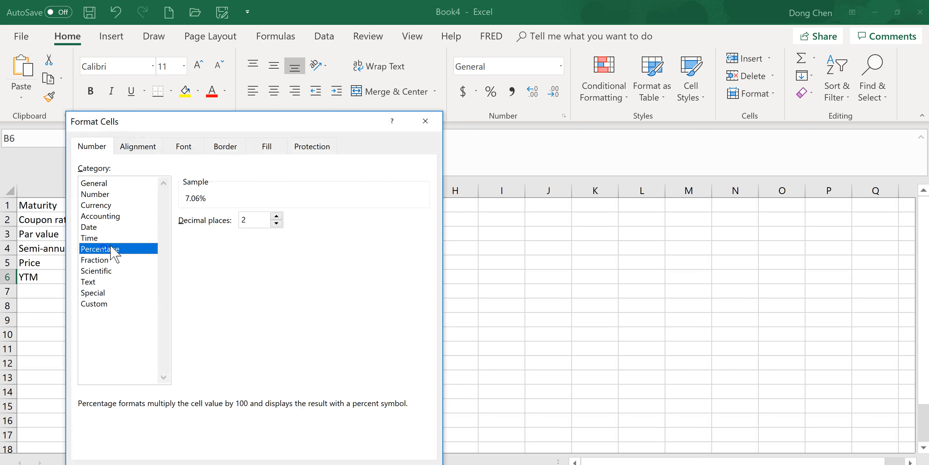
click(381, 458)
click(302, 464)
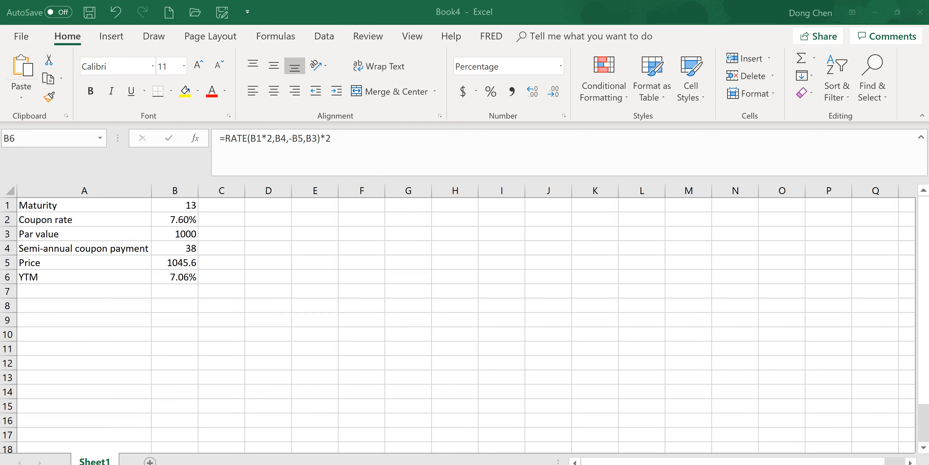
Check the rounding instruction in Chrome and enter 7.06 as the YTM answer of Problem 5-24.
click(231, 433)
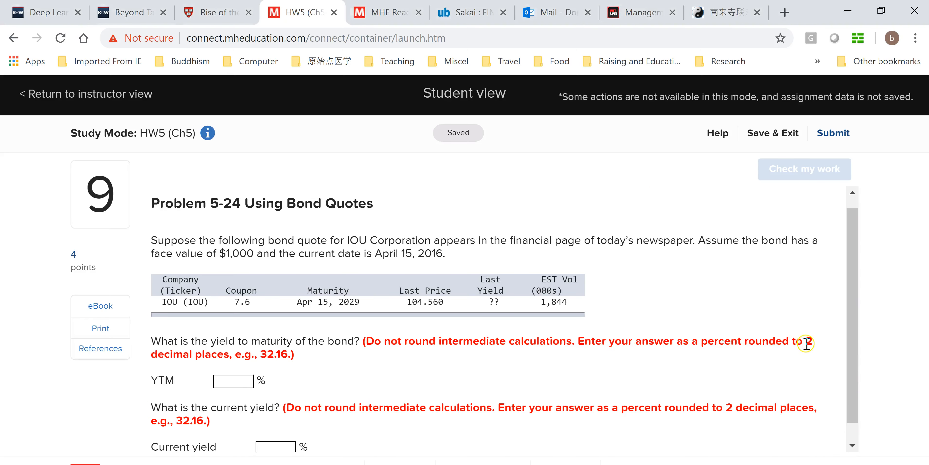
key(alt+Tab)
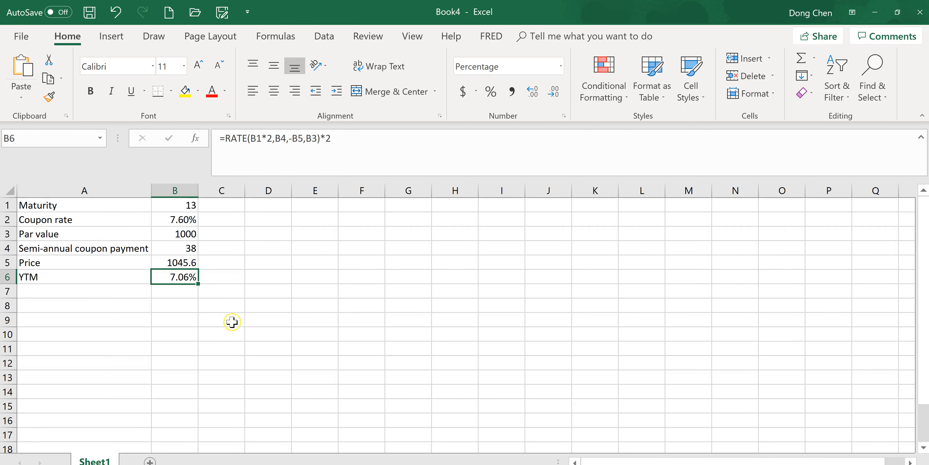
key(alt+Tab)
click(232, 382)
text(7.06)
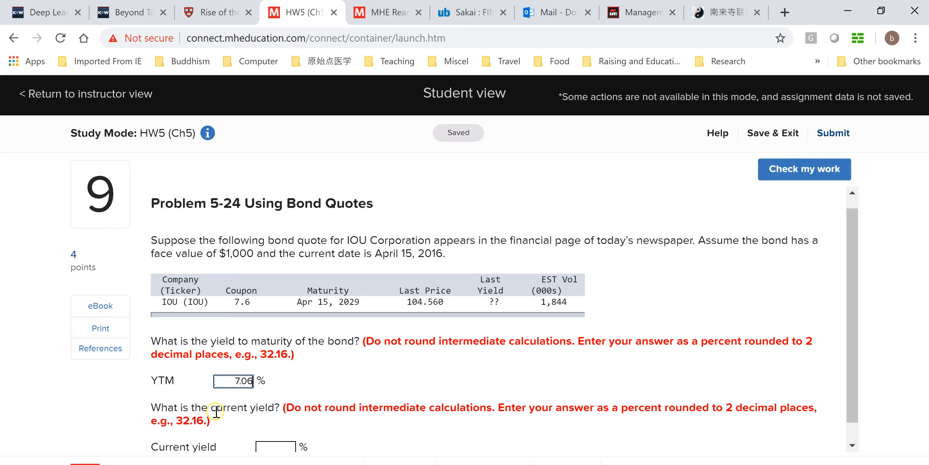
click(285, 445)
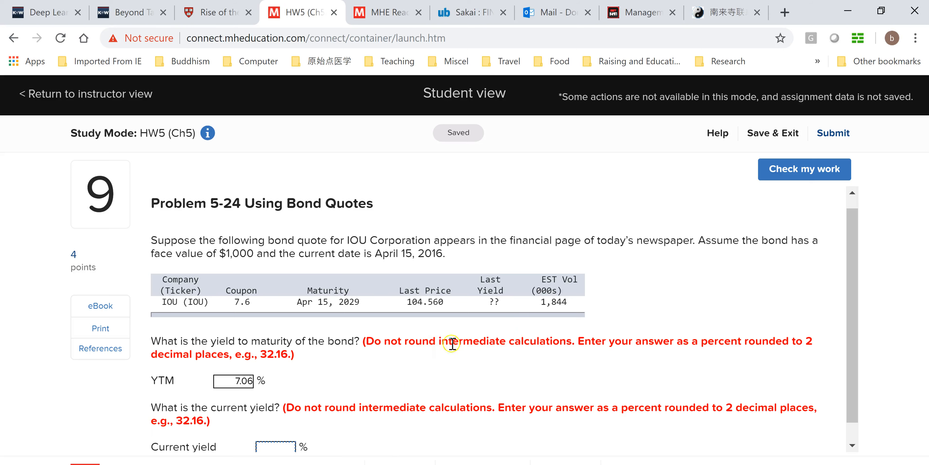
Switch to Excel and enter the label "CY" in cell A7.
key(alt+Tab)
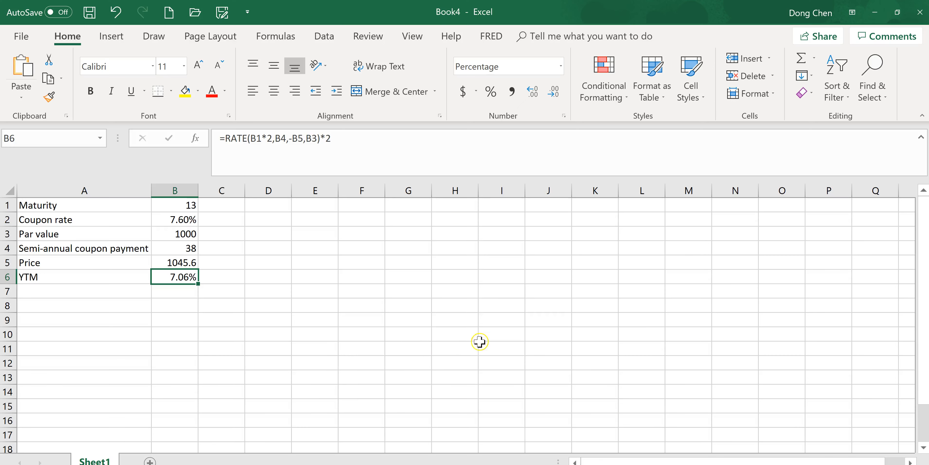
click(98, 292)
text(CY)
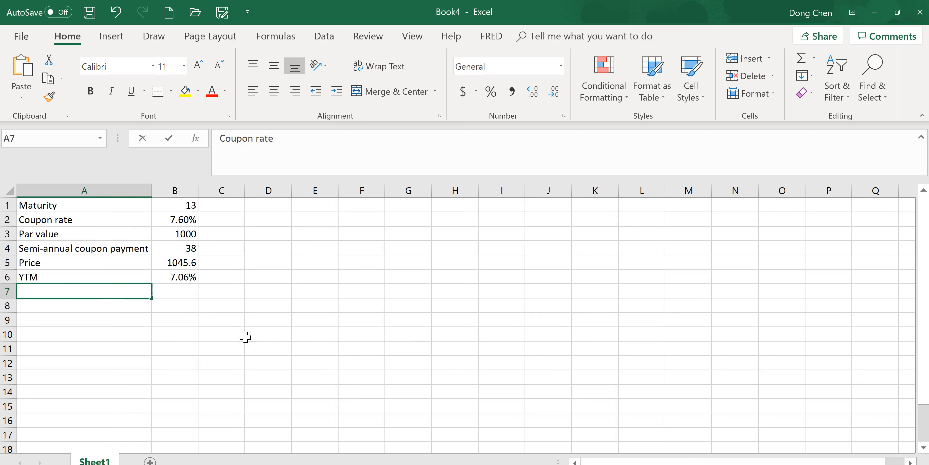
key(Tab)
Calculate the current yield in B7 with the formula =B2*B3/B5.
text(=)
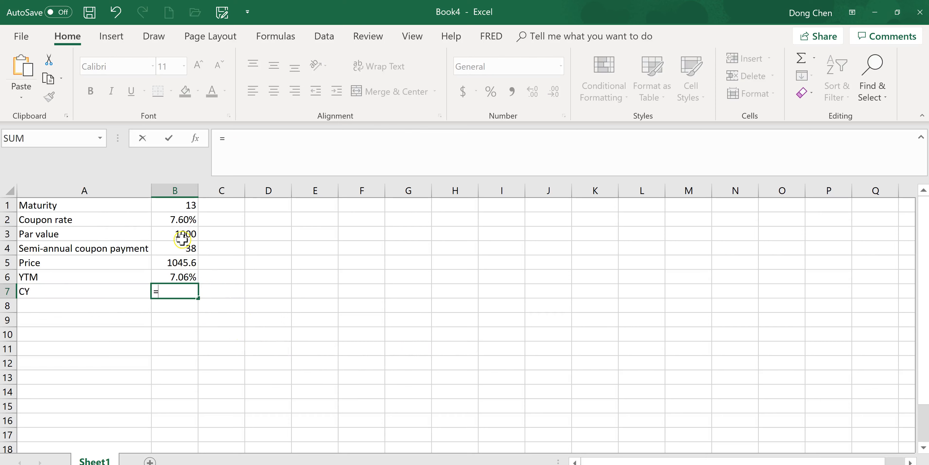
click(182, 224)
text(*)
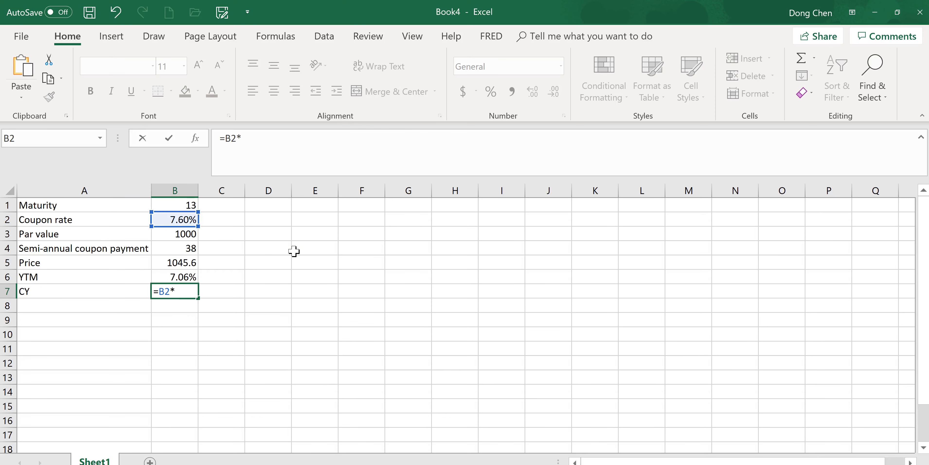
click(182, 235)
text(/)
click(186, 262)
key(Return)
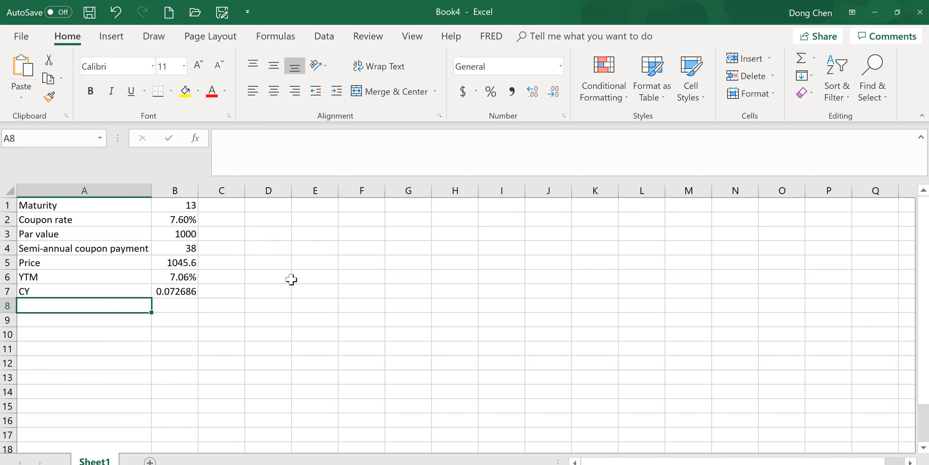
Format the current yield cell B7 as a percentage with two decimal places.
click(179, 291)
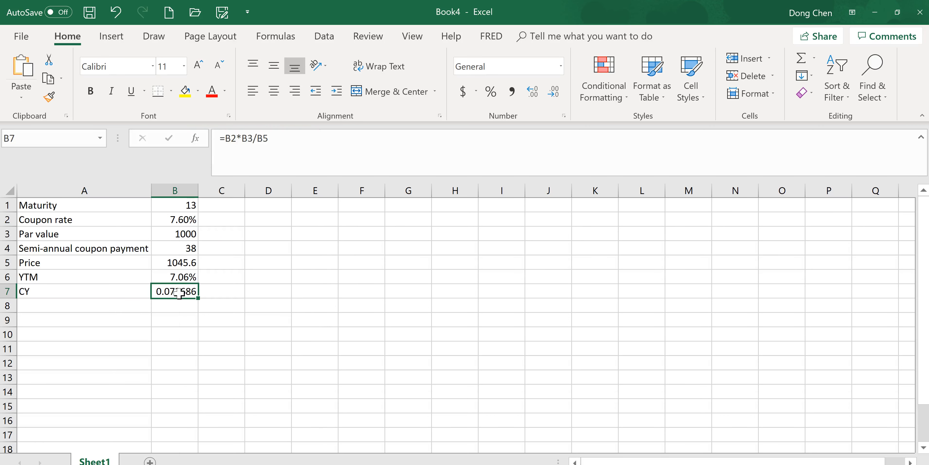
right_click(181, 301)
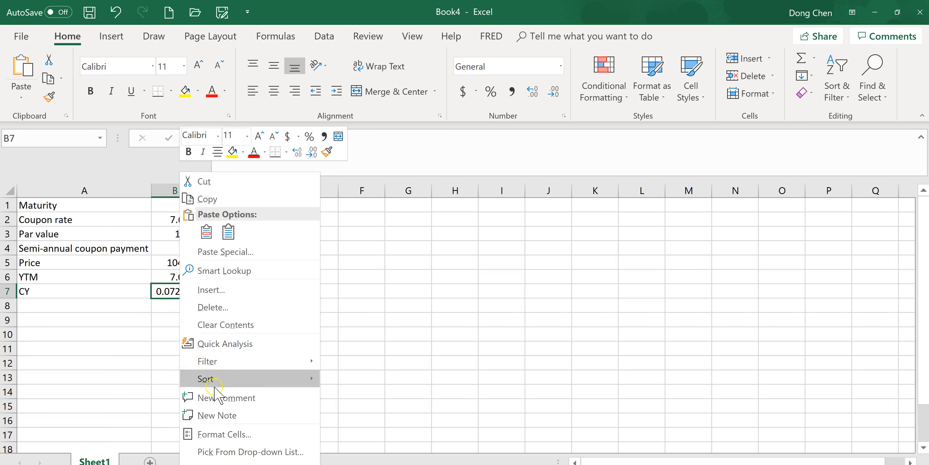
click(216, 430)
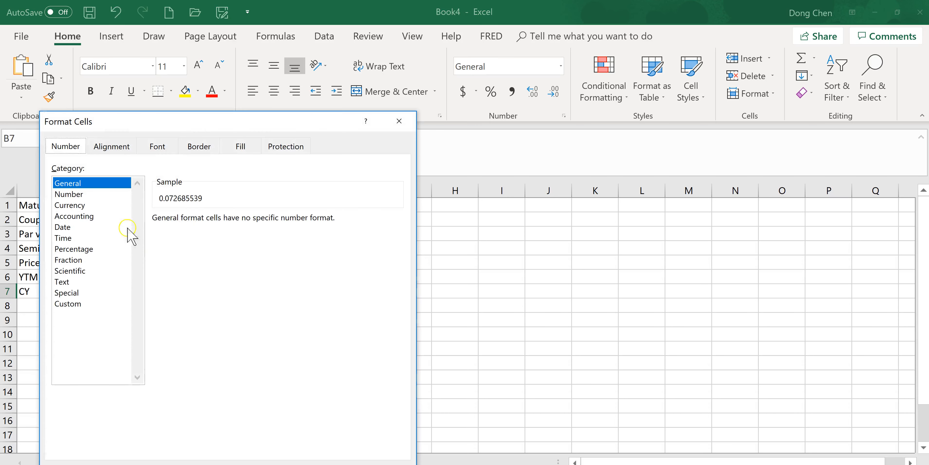
click(83, 249)
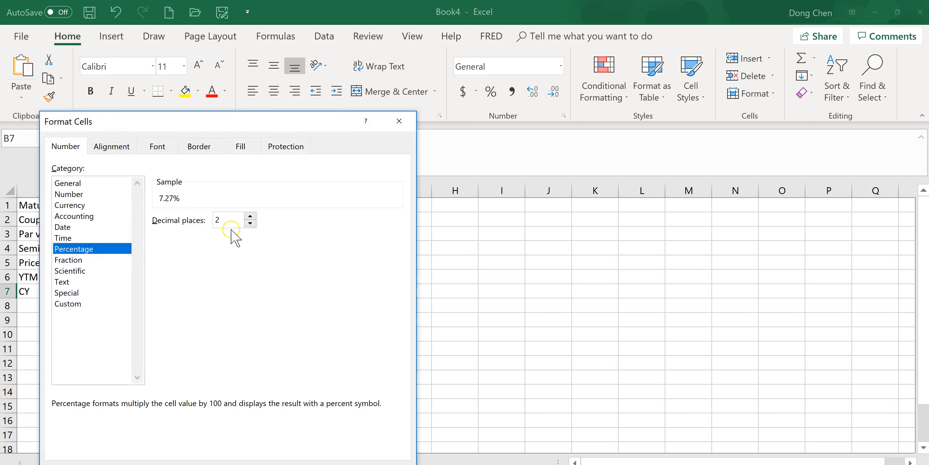
click(332, 452)
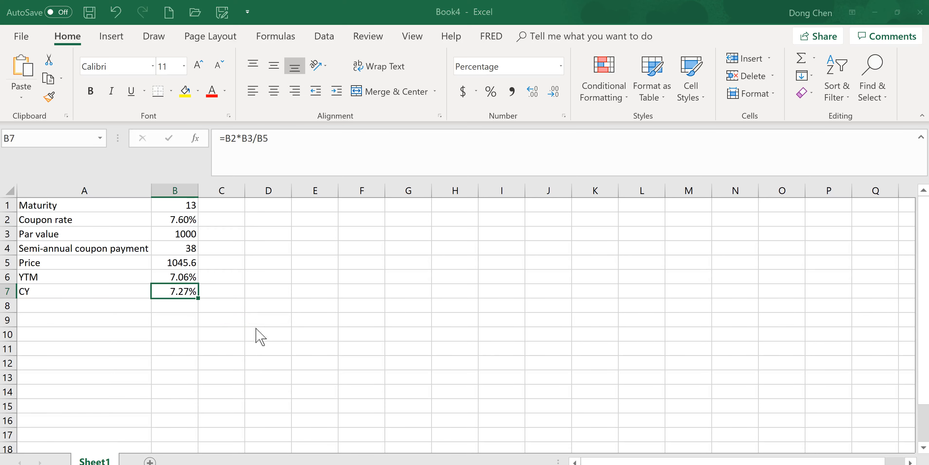
Enter 7.27 as the current yield answer in Chrome and have the work on Problem 5-24 checked.
key(alt+Tab)
key(alt+Tab)
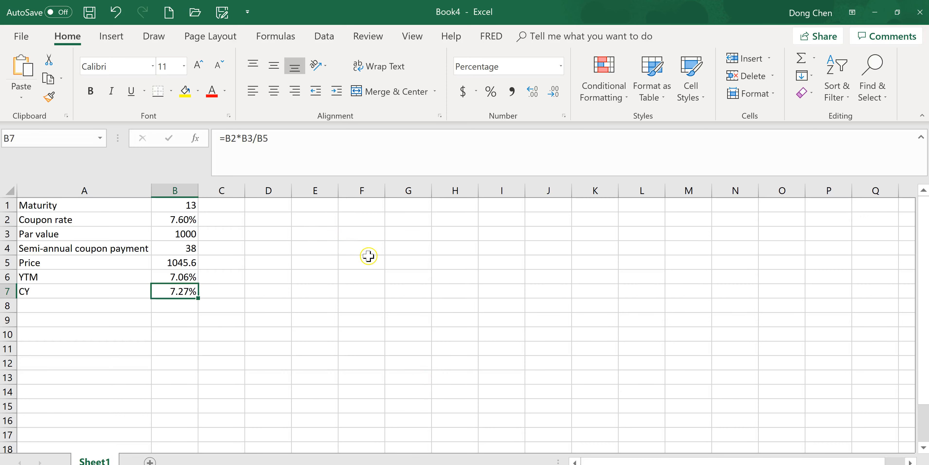
key(alt+Tab)
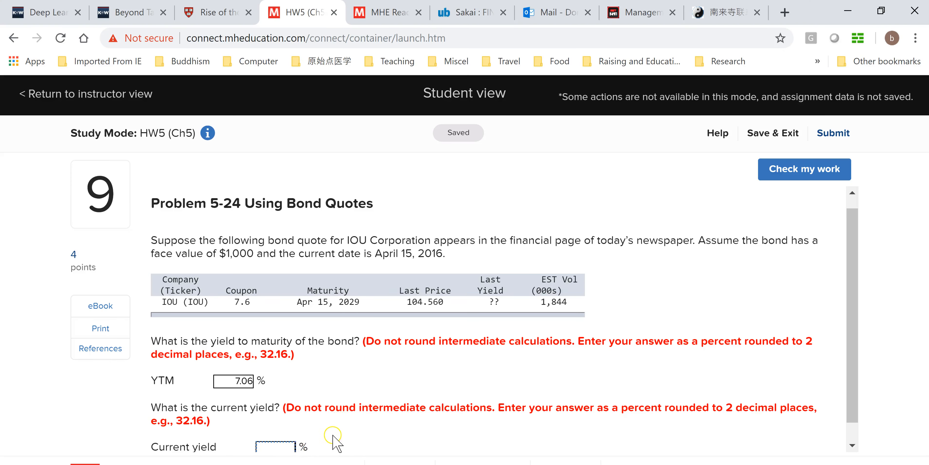
text(7.27)
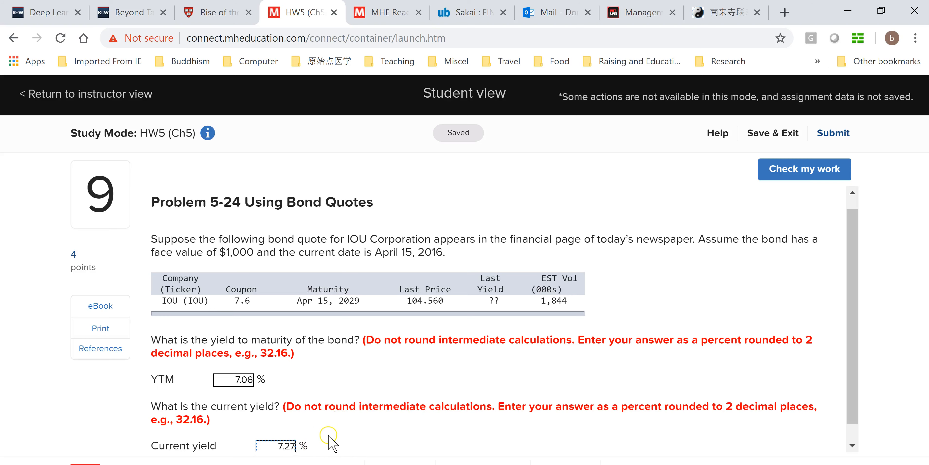
scroll(395, 378, down, 1)
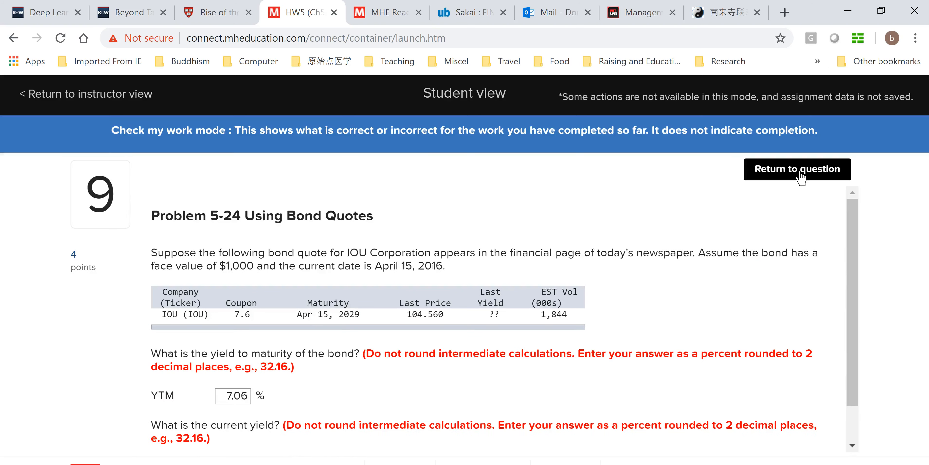
scroll(664, 307, down, 2)
Return to Excel and review the YTM and current yield results in cells B6 and B7.
key(alt+Tab)
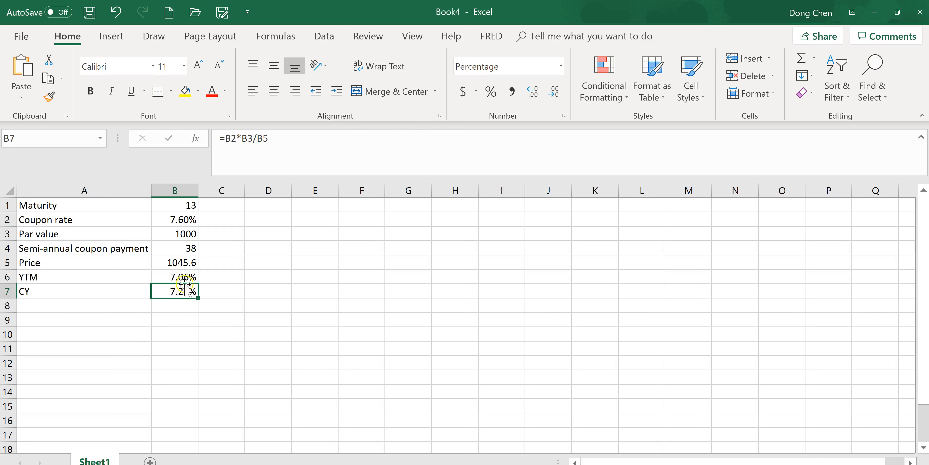
click(185, 288)
click(216, 433)
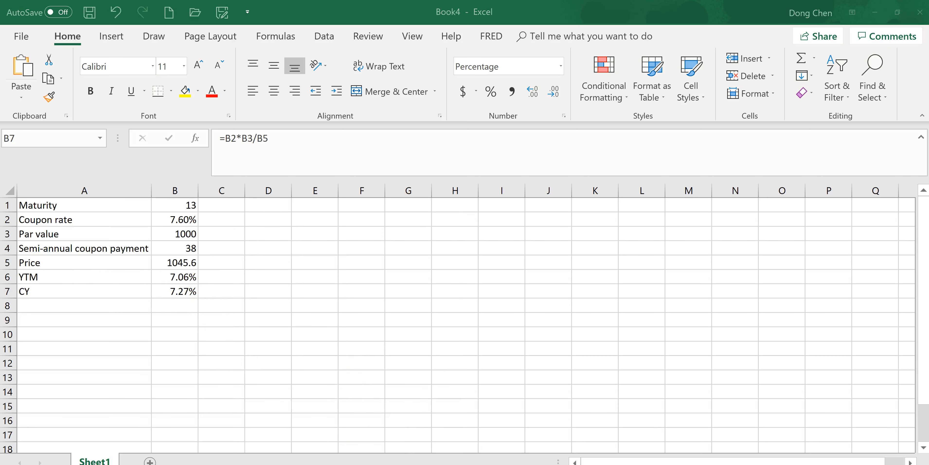